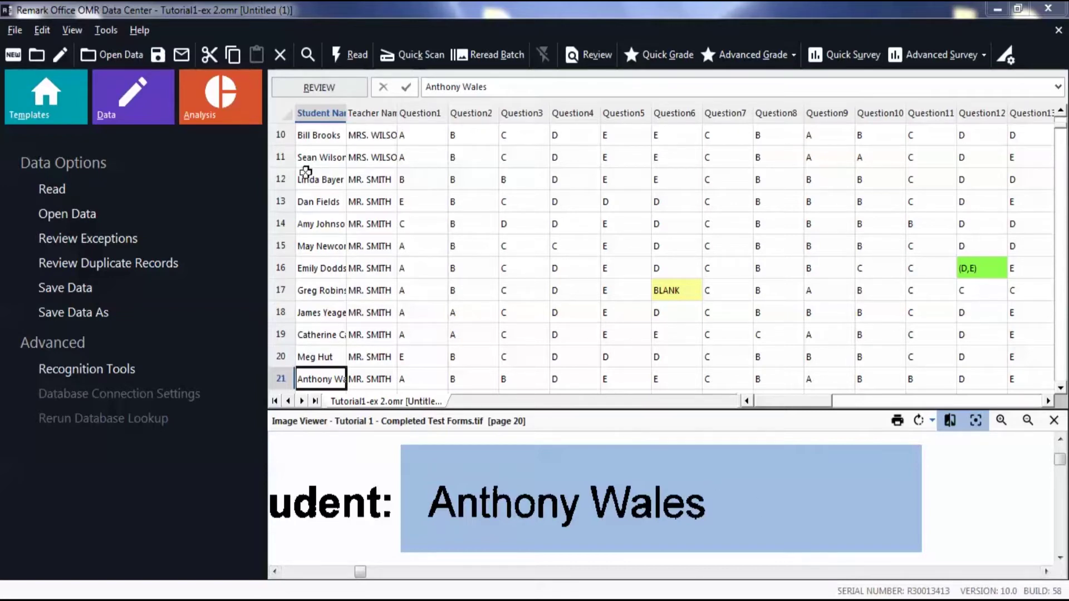
# - Start Advanced Grade and open the overall grade scale (A 90%, B 80%, C 70%, D 60%, F 0%)
pyautogui.click(240, 107)
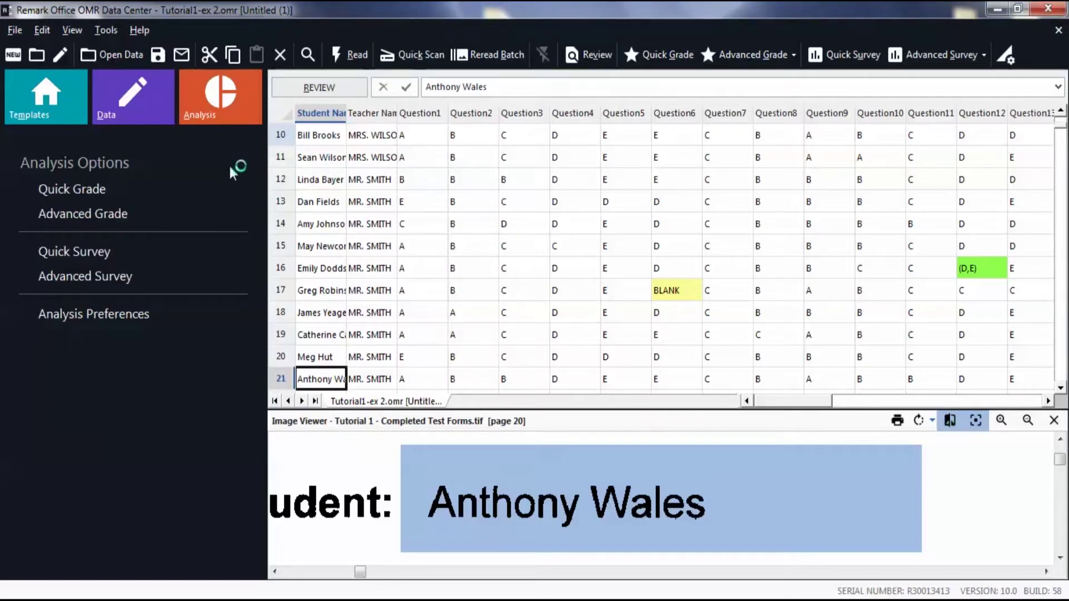
pyautogui.click(99, 215)
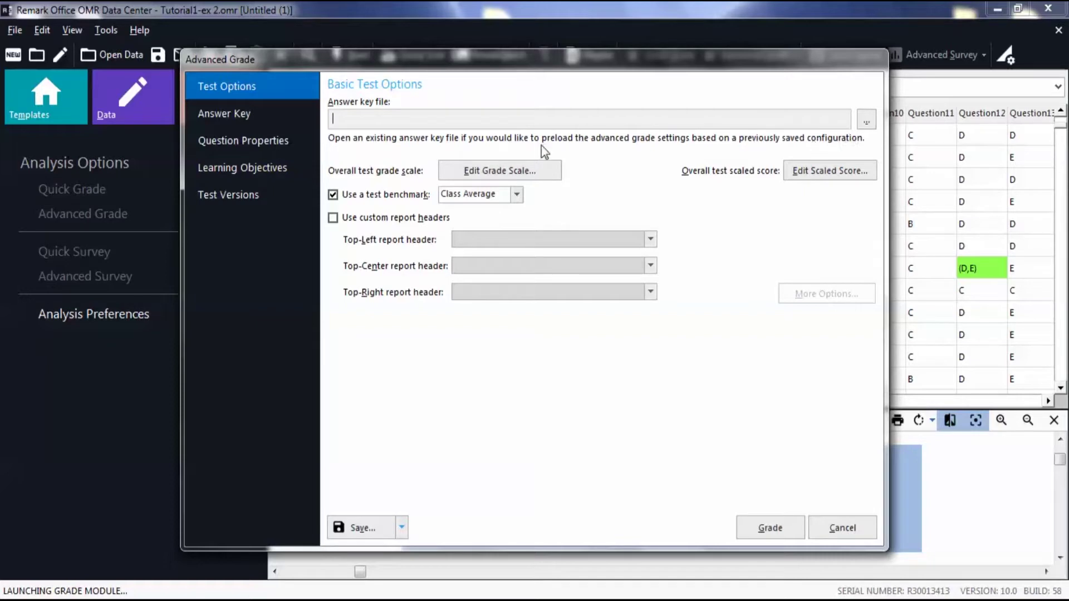
pyautogui.click(541, 180)
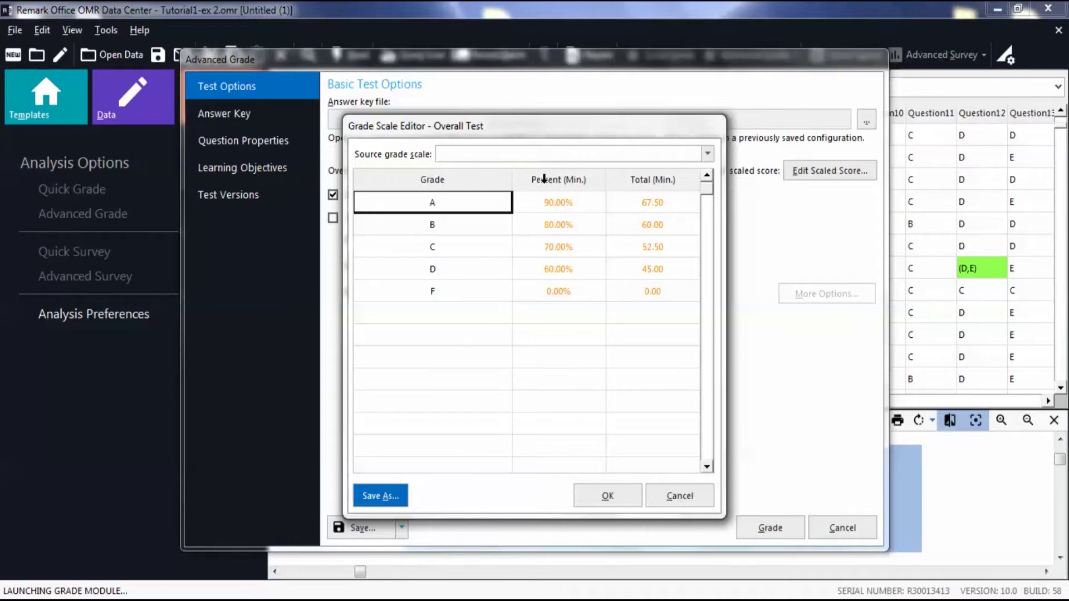
pyautogui.click(659, 152)
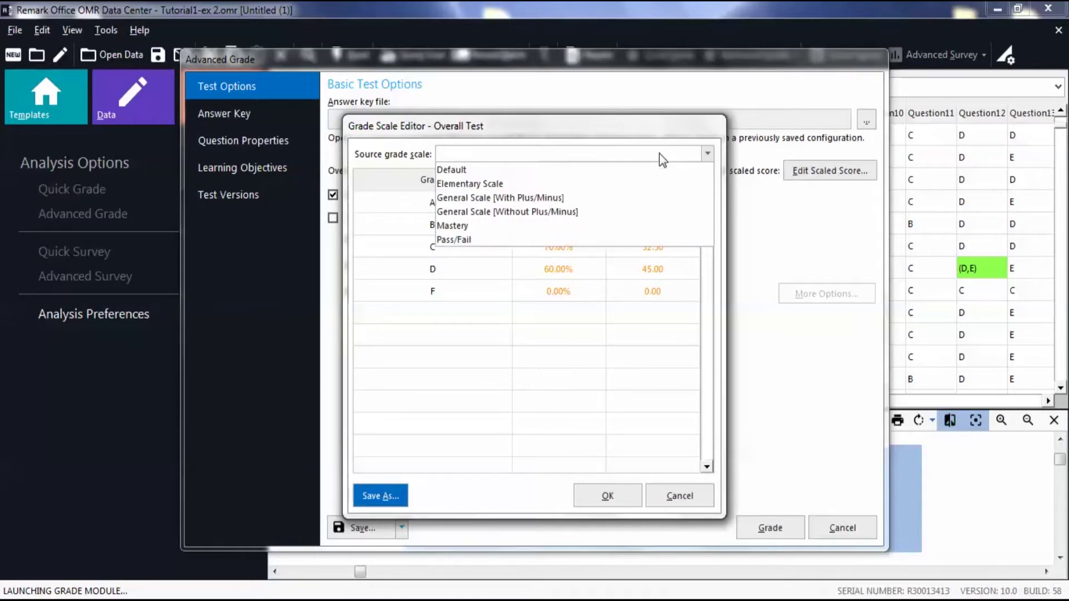
pyautogui.click(659, 152)
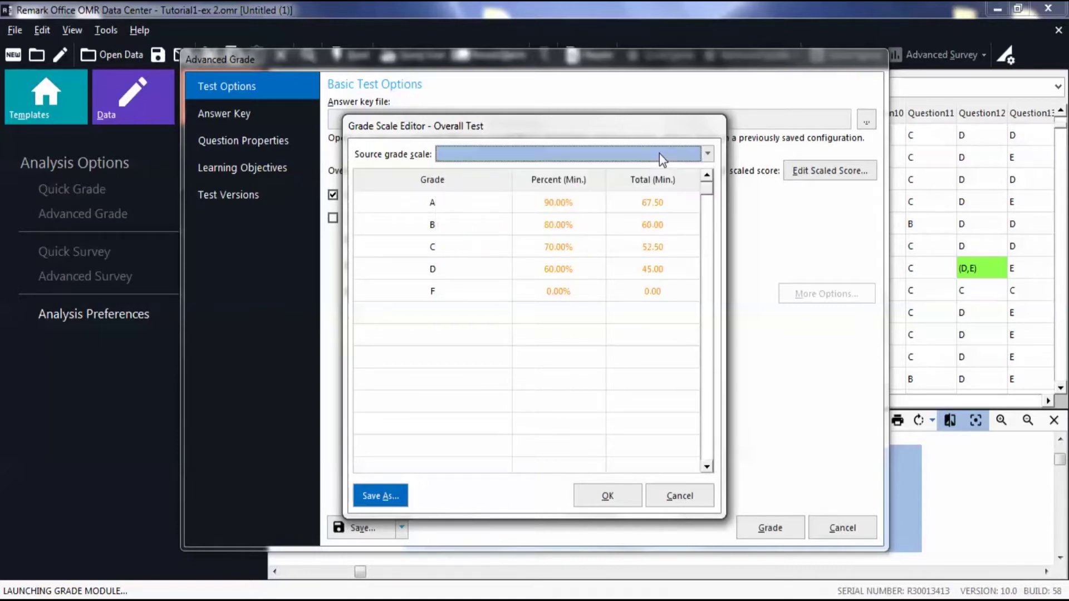
pyautogui.click(581, 178)
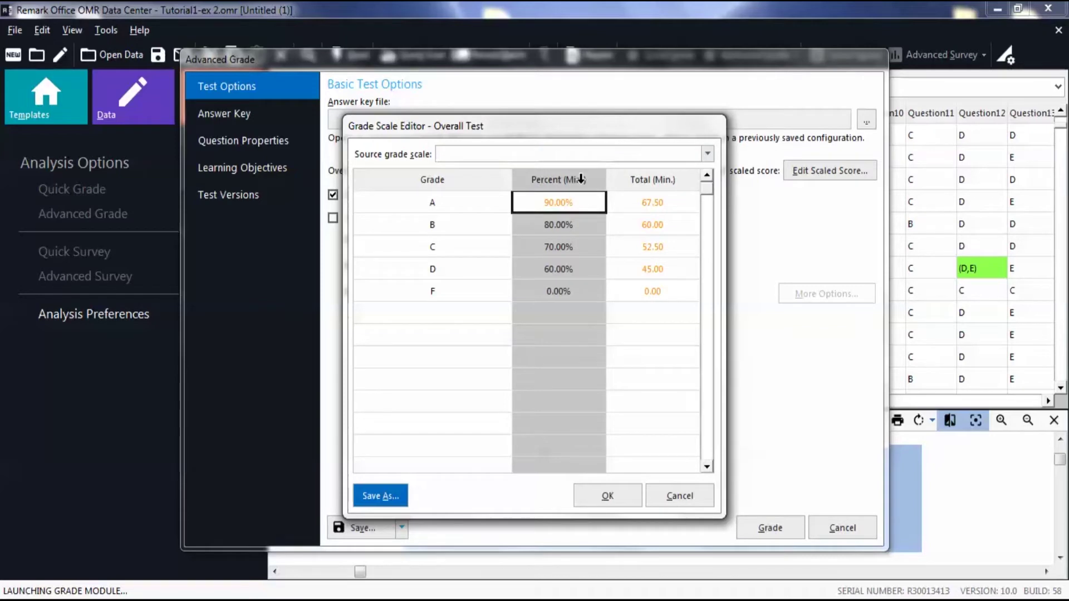
pyautogui.click(639, 178)
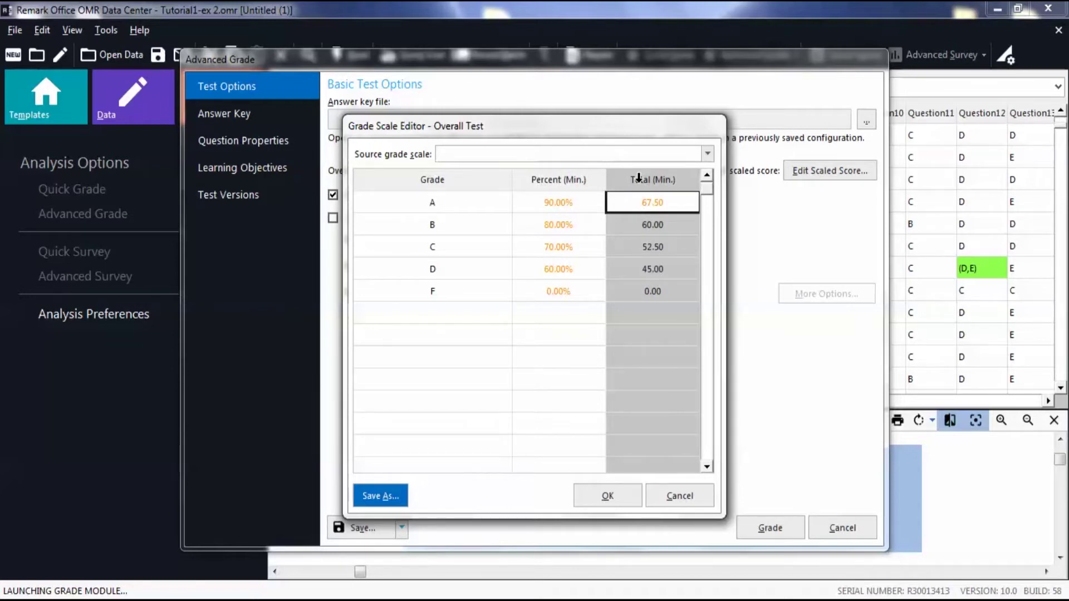
# - Change grade A's minimum percent to 95 and accept the edited grade scale
pyautogui.click(578, 205)
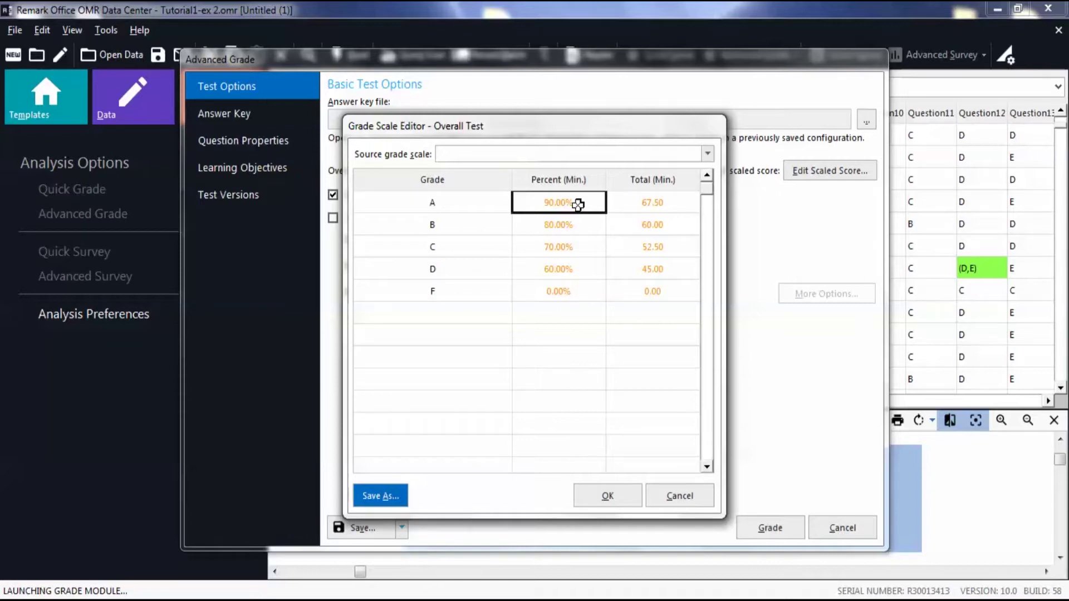
pyautogui.write('95')
pyautogui.press('Return')
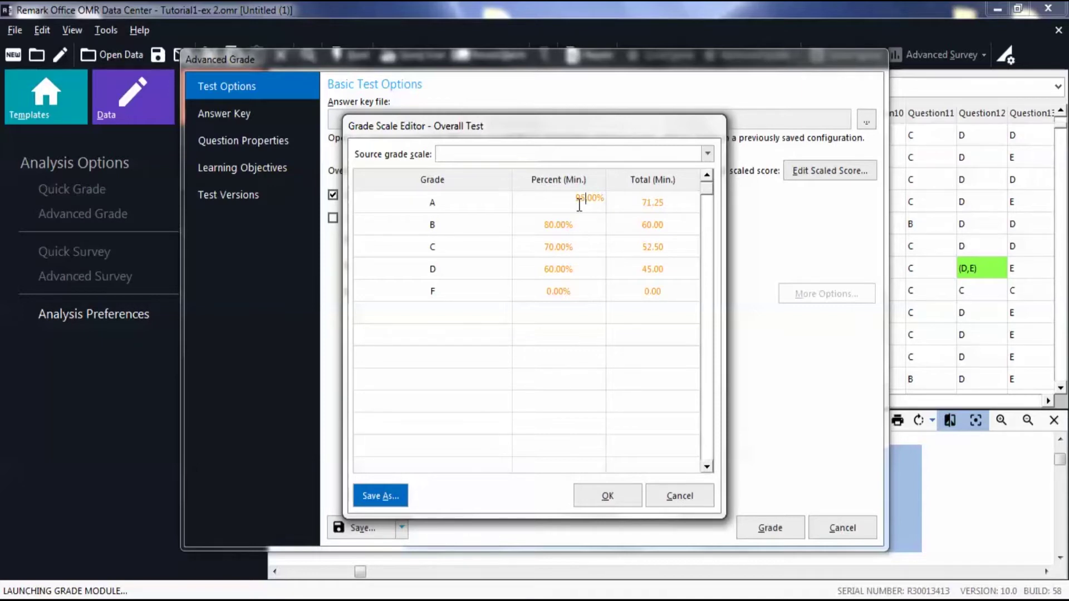
pyautogui.click(560, 311)
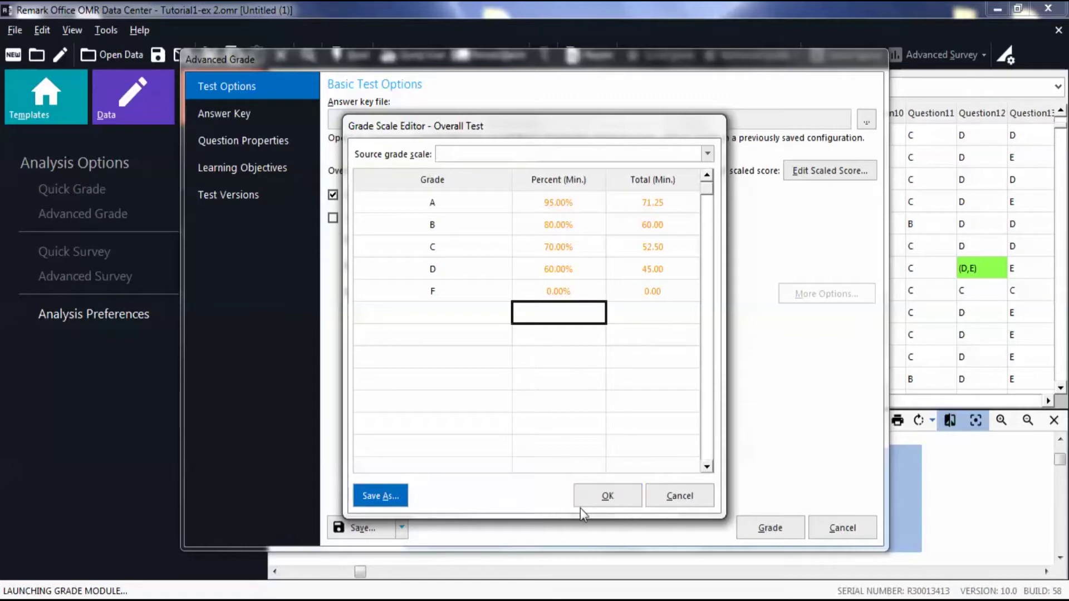
pyautogui.click(608, 496)
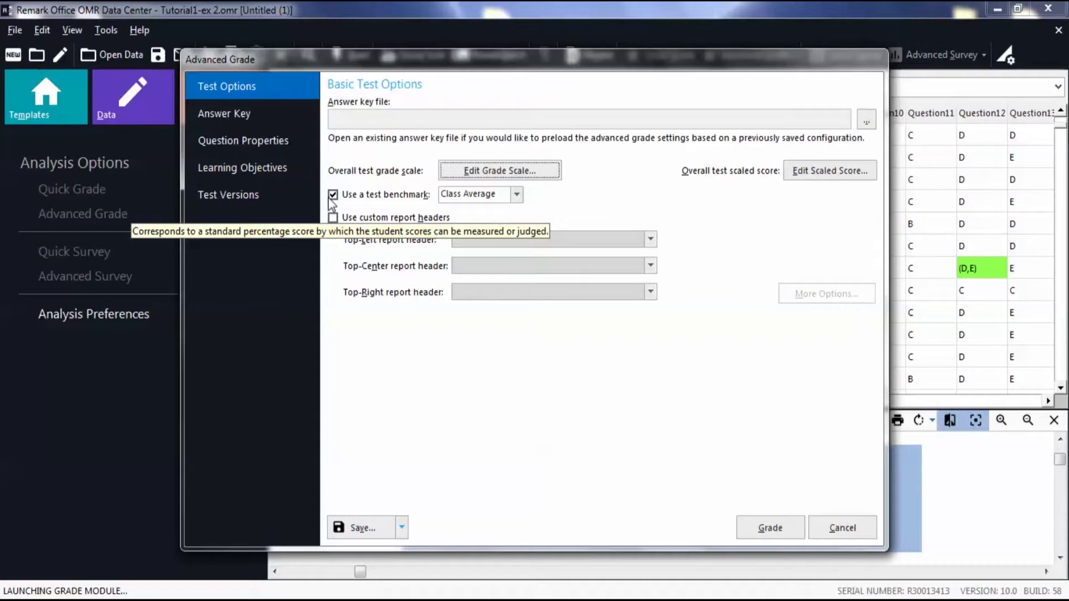
pyautogui.click(516, 195)
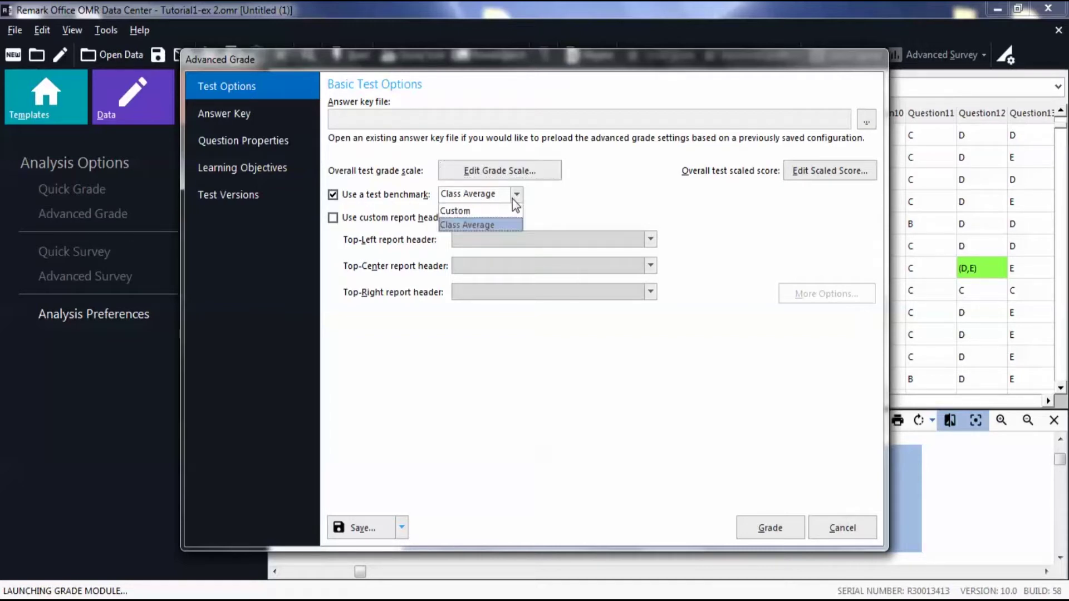
pyautogui.click(483, 210)
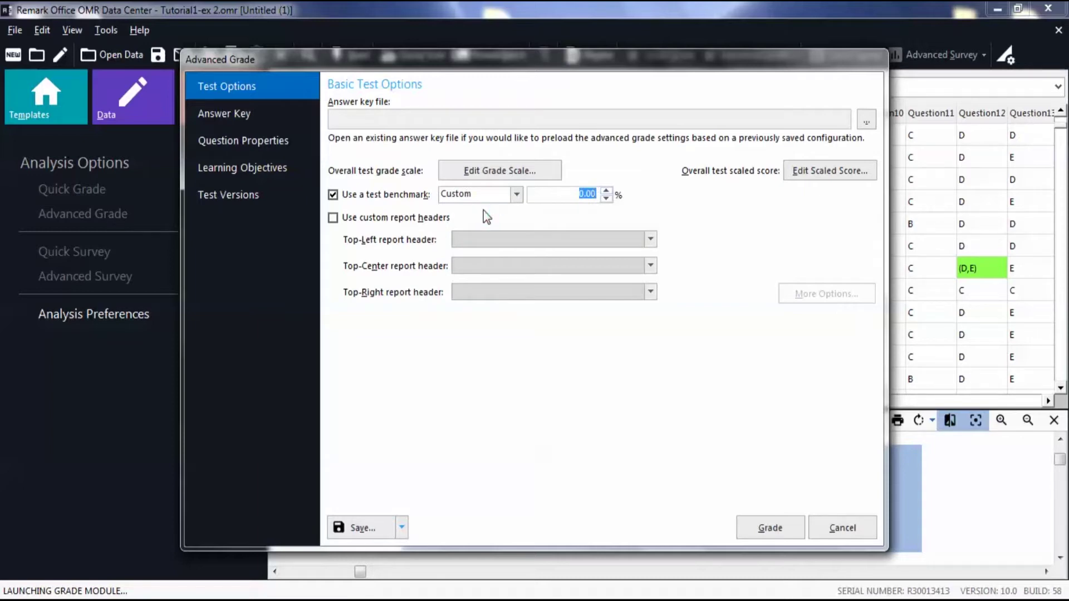
pyautogui.click(517, 194)
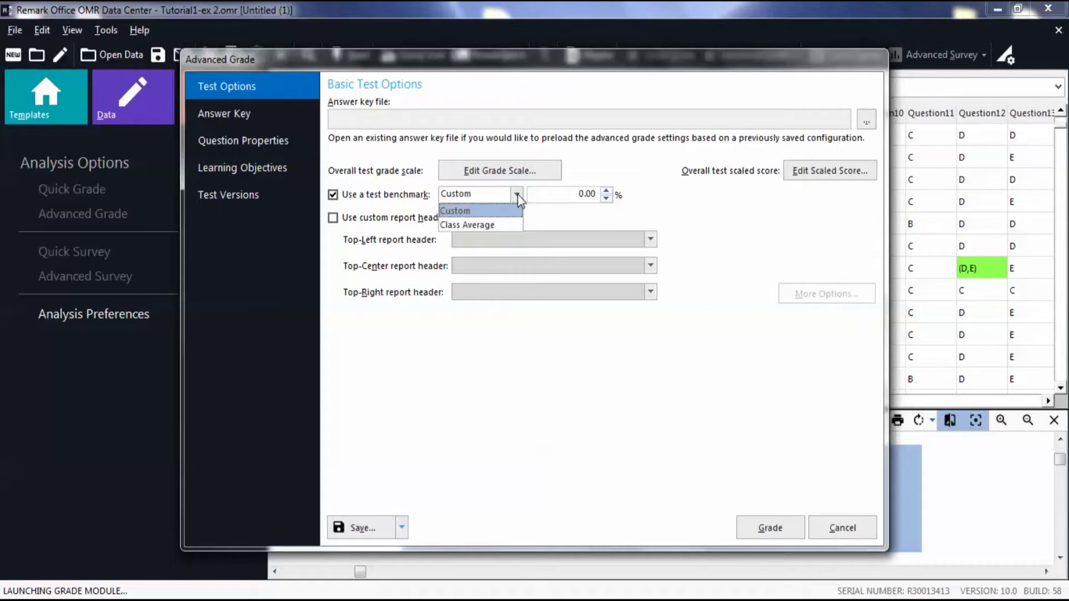
pyautogui.click(491, 226)
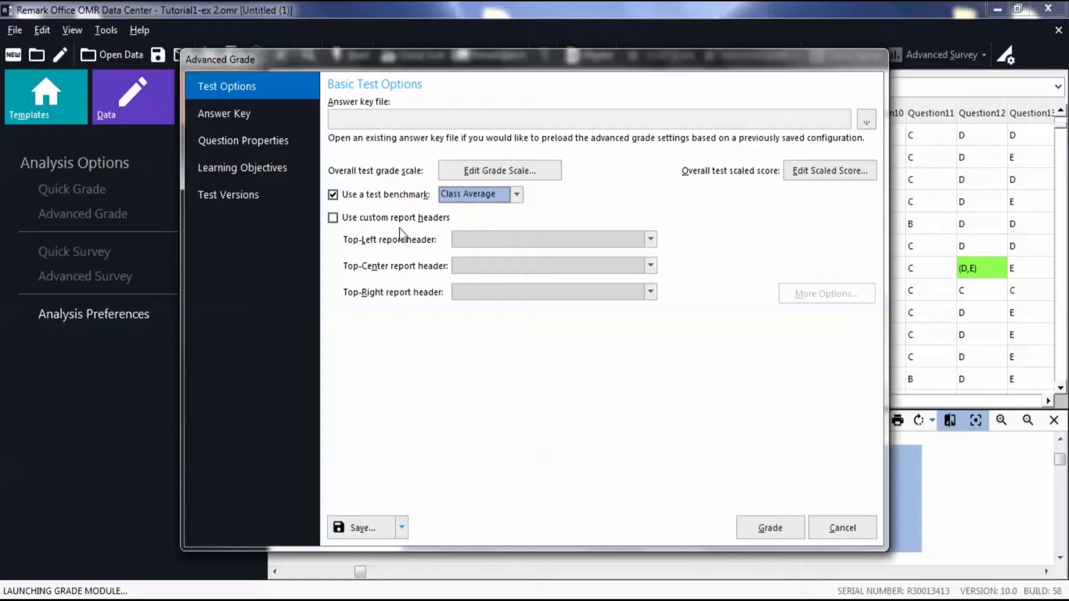
# - Enable custom report headers and enter 'Respondent' as the top-left header
pyautogui.click(333, 218)
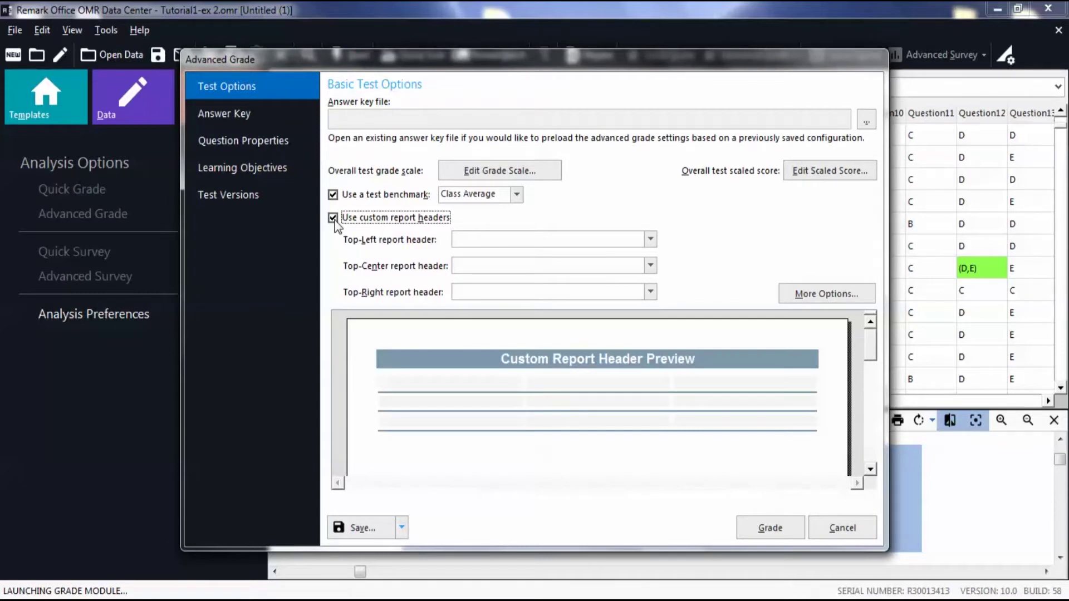
pyautogui.click(483, 242)
pyautogui.write('Resp')
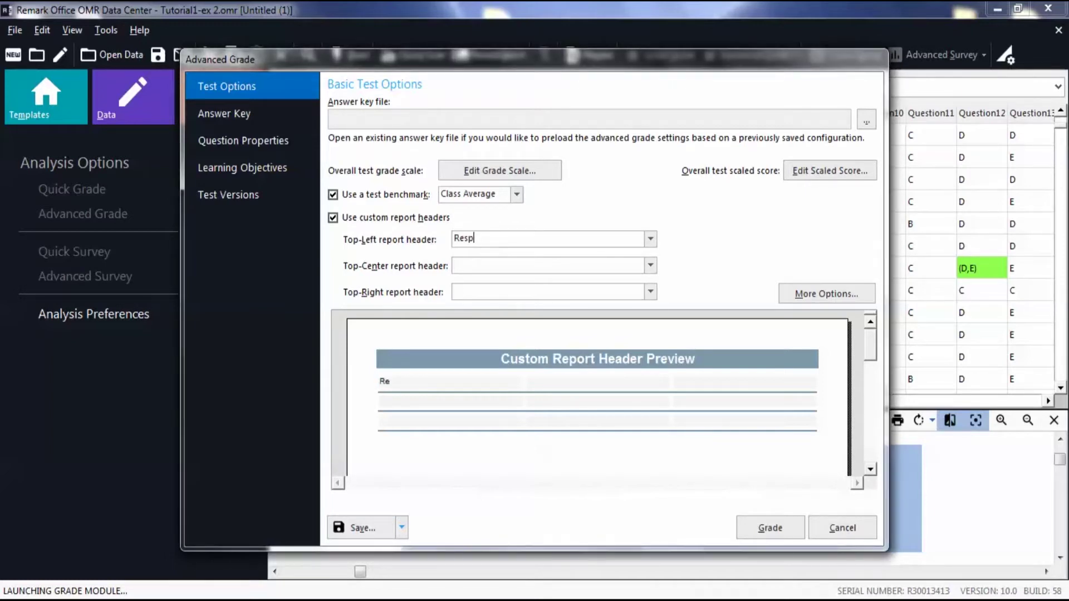
pyautogui.write('ondent')
# - Choose Number of Respondents for the top-left report header
pyautogui.click(650, 242)
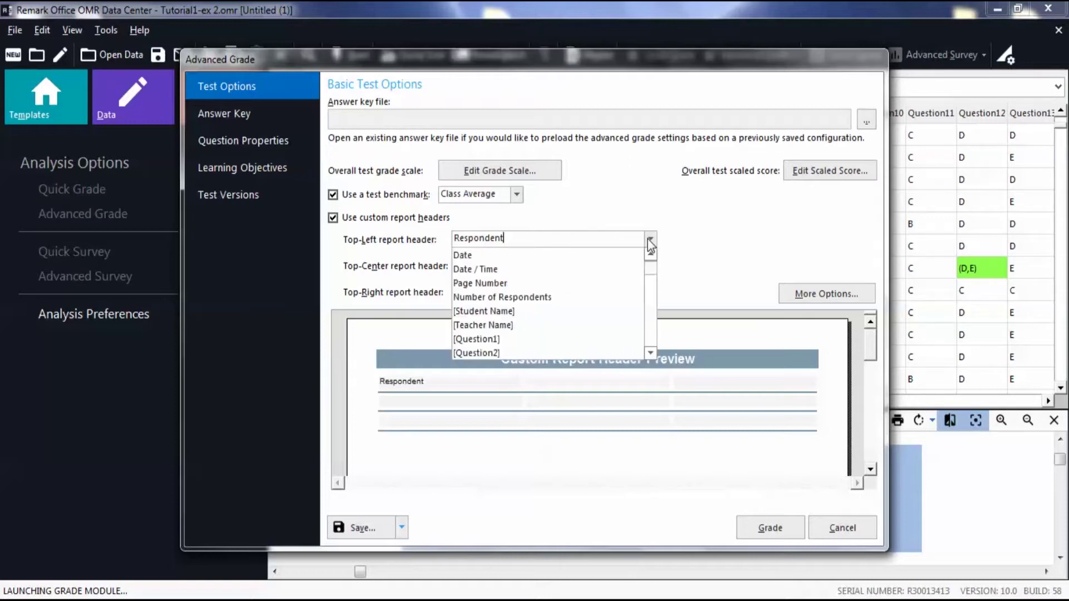
pyautogui.click(517, 298)
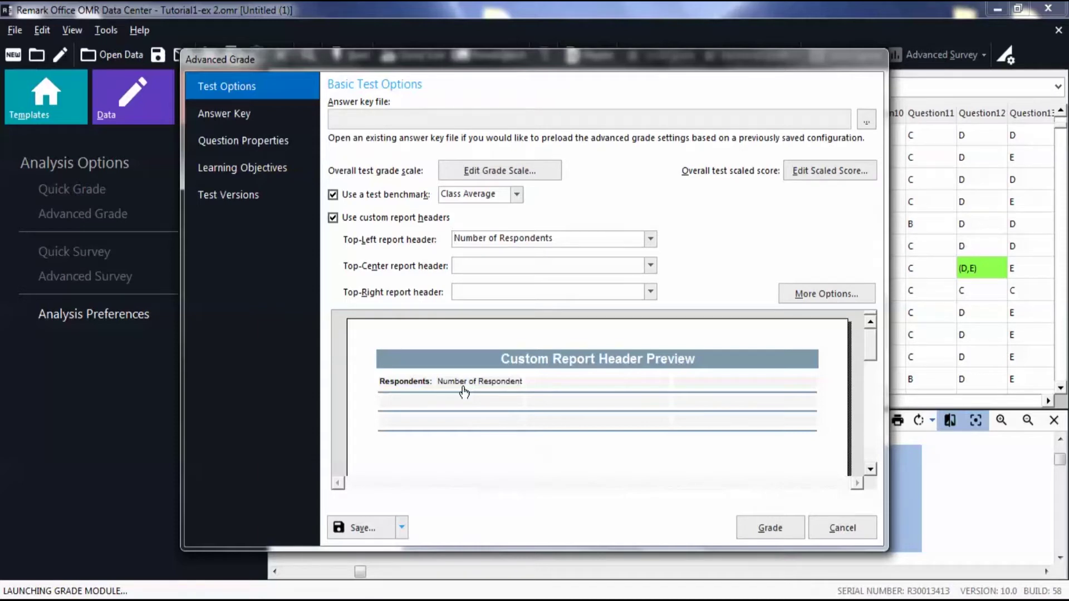
# - Set the top-center header to Page Number and the top-right header to Date
pyautogui.click(649, 266)
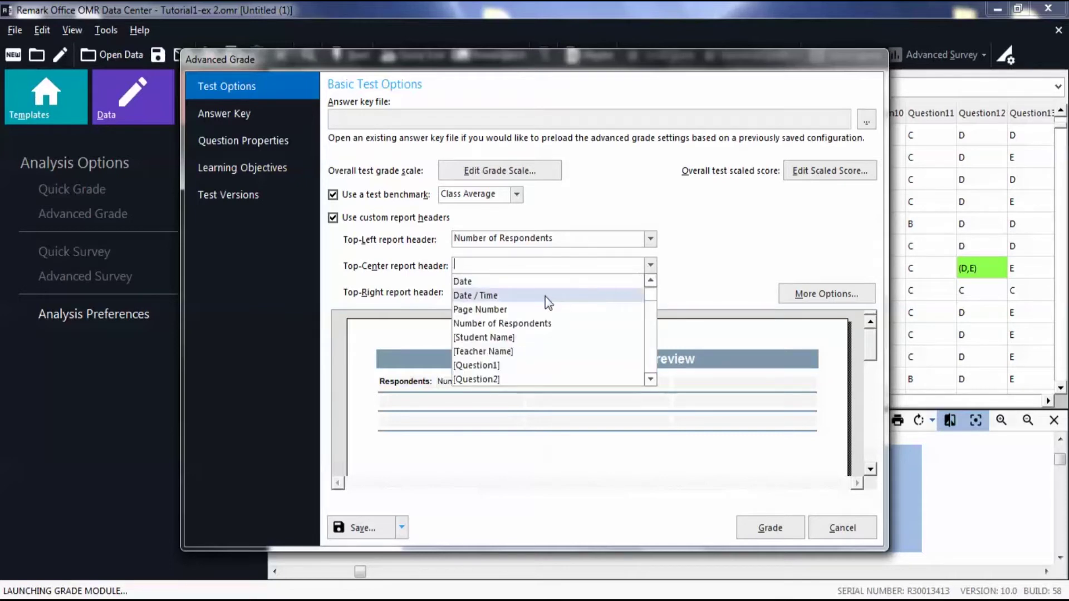
pyautogui.click(477, 310)
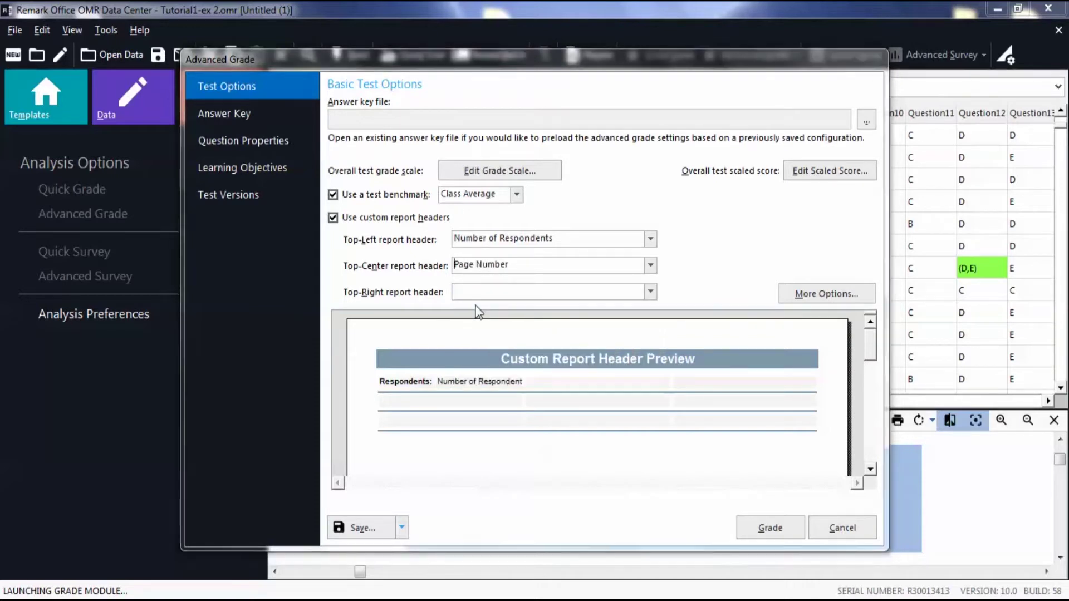
pyautogui.click(640, 299)
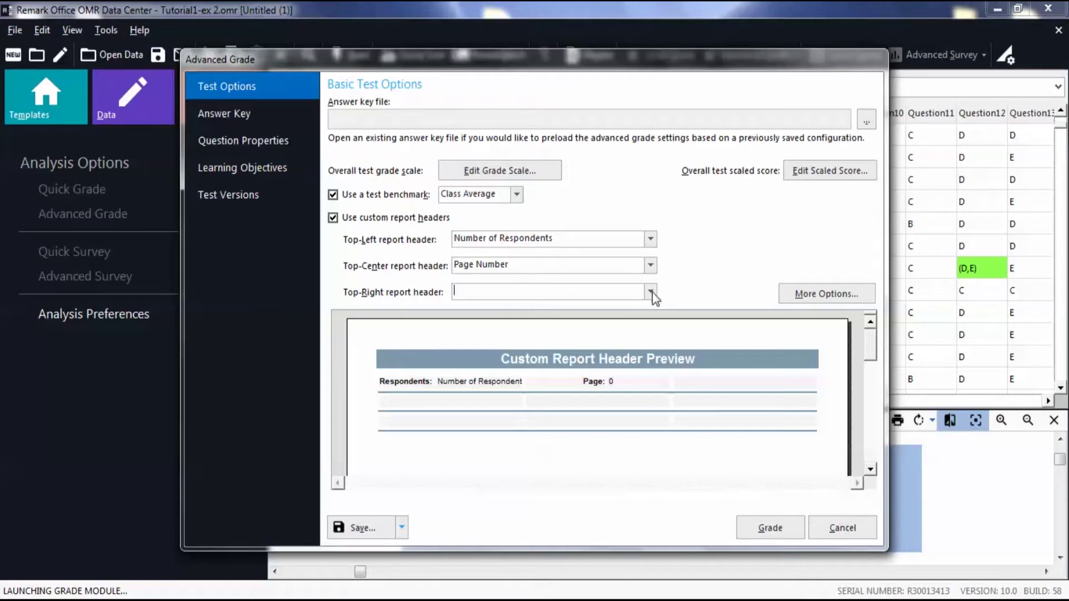
pyautogui.click(650, 292)
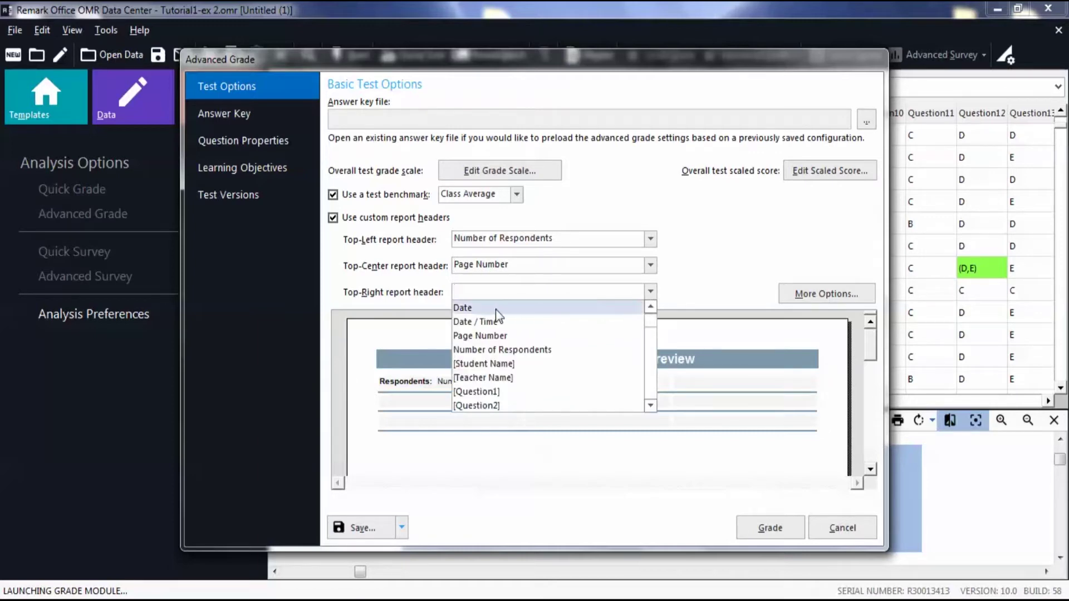
pyautogui.click(470, 309)
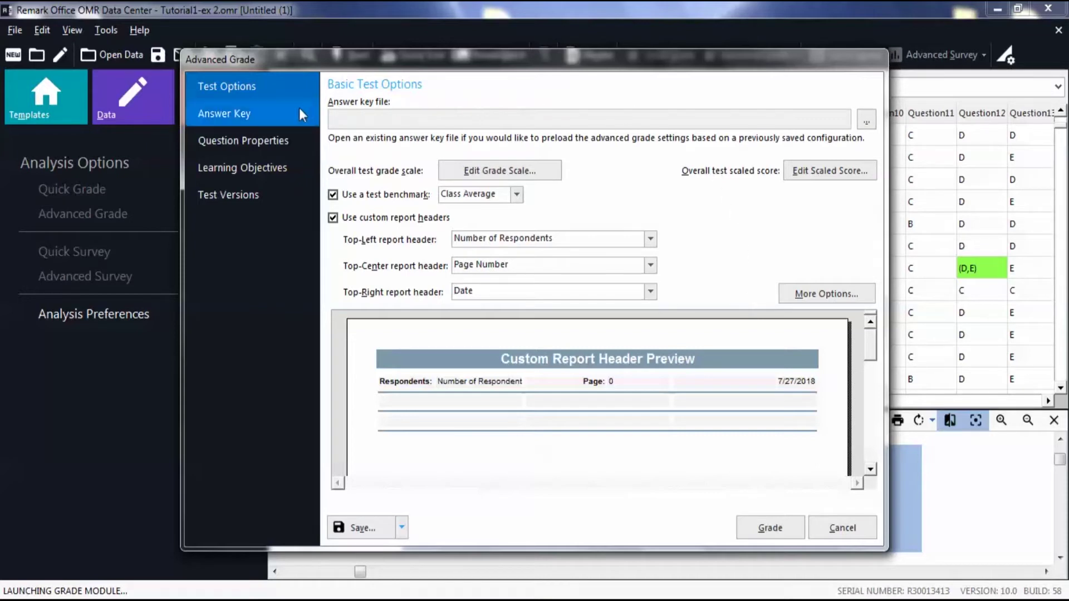
# - Go to the Answer Key page and select Text Key as the answer key source
pyautogui.click(239, 118)
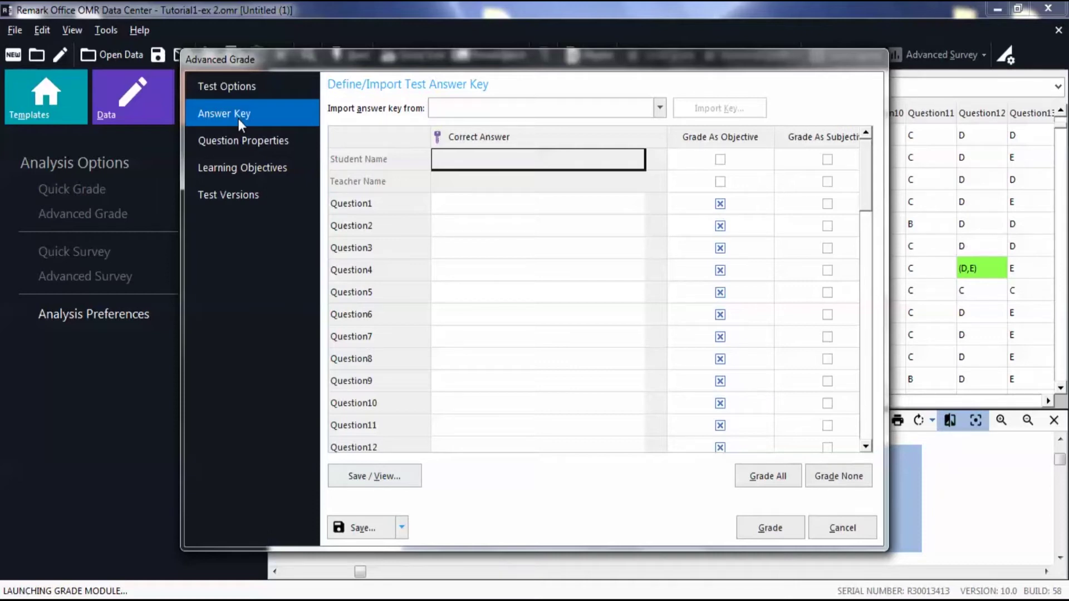
pyautogui.click(659, 108)
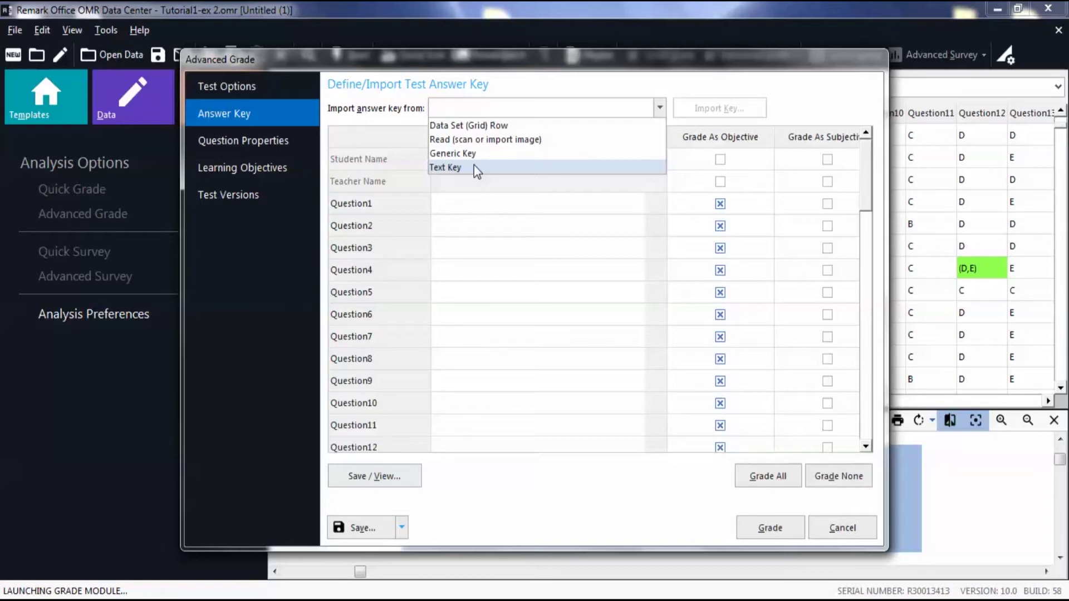
pyautogui.click(474, 167)
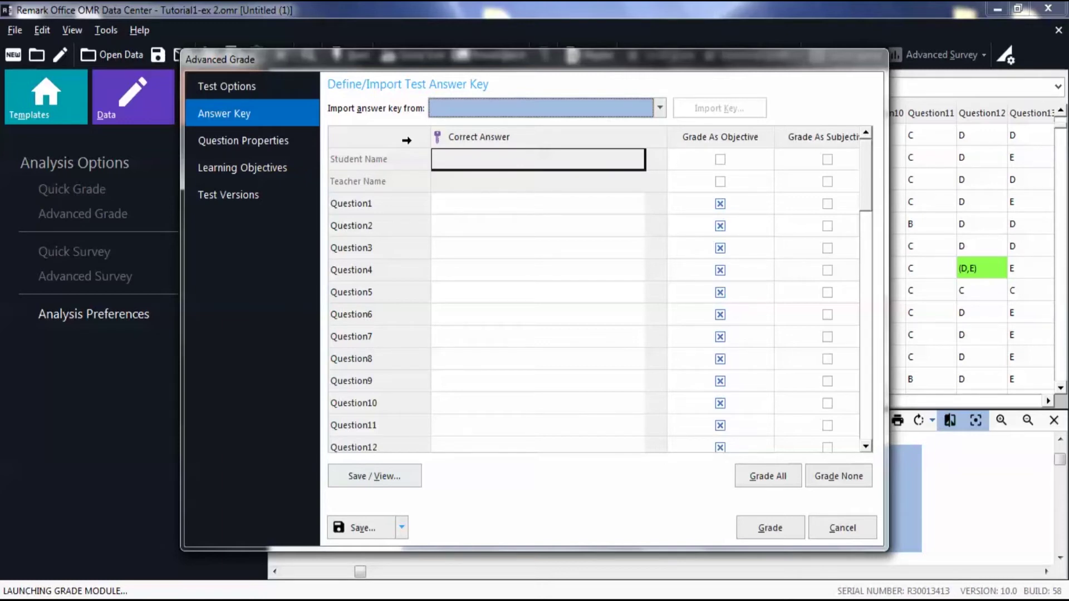
pyautogui.click(440, 203)
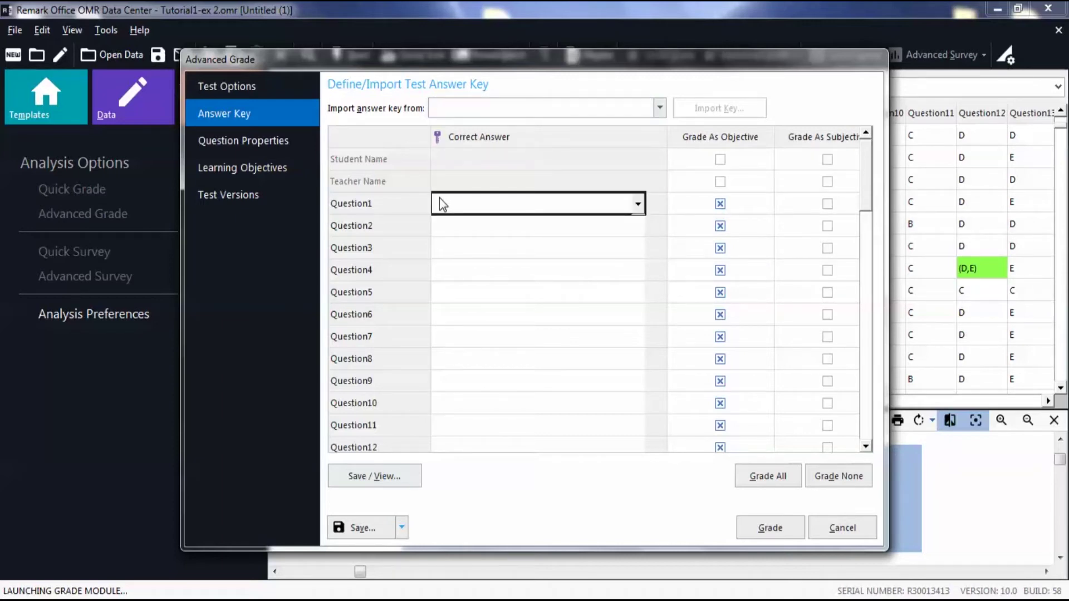
# - Select A as Question1's correct answer
pyautogui.click(636, 209)
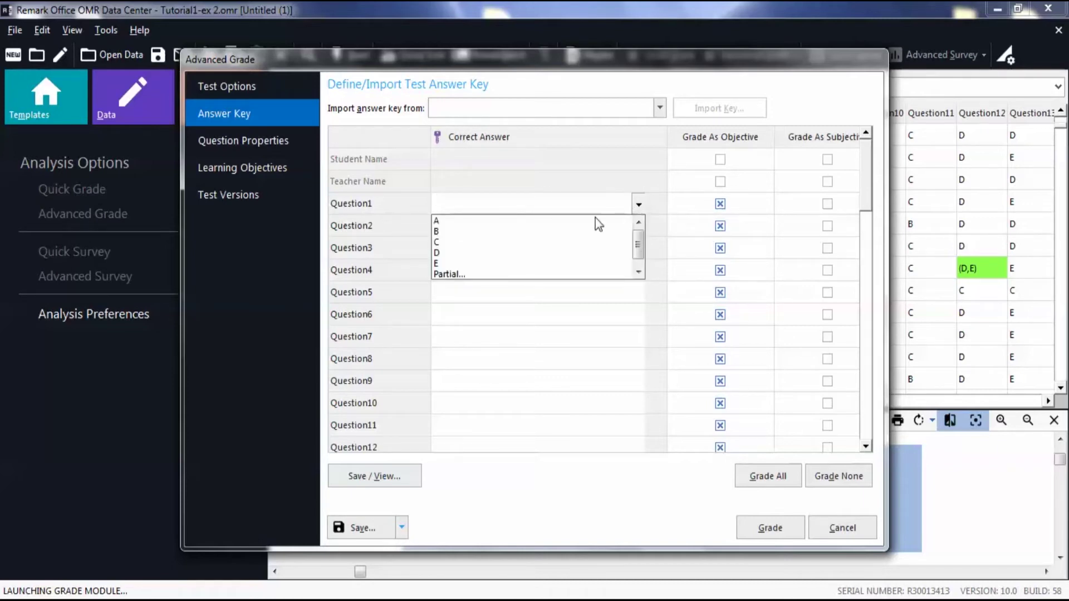
pyautogui.click(435, 220)
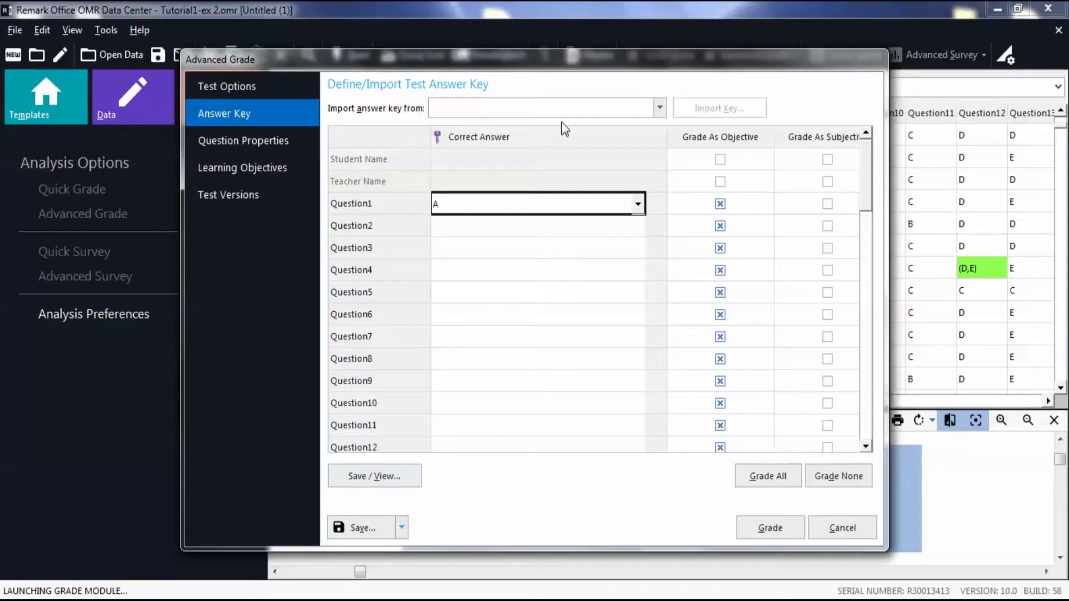
# - Import the answer key from Data Set (Grid) Row 1, filling answers A, B, C, D, E onward
pyautogui.click(658, 109)
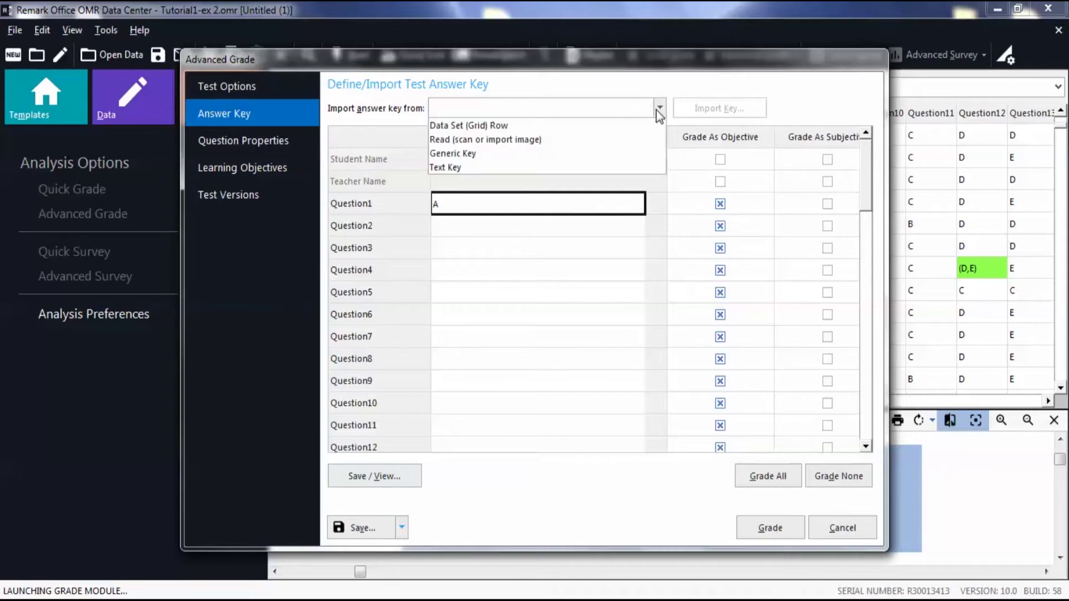
pyautogui.click(499, 126)
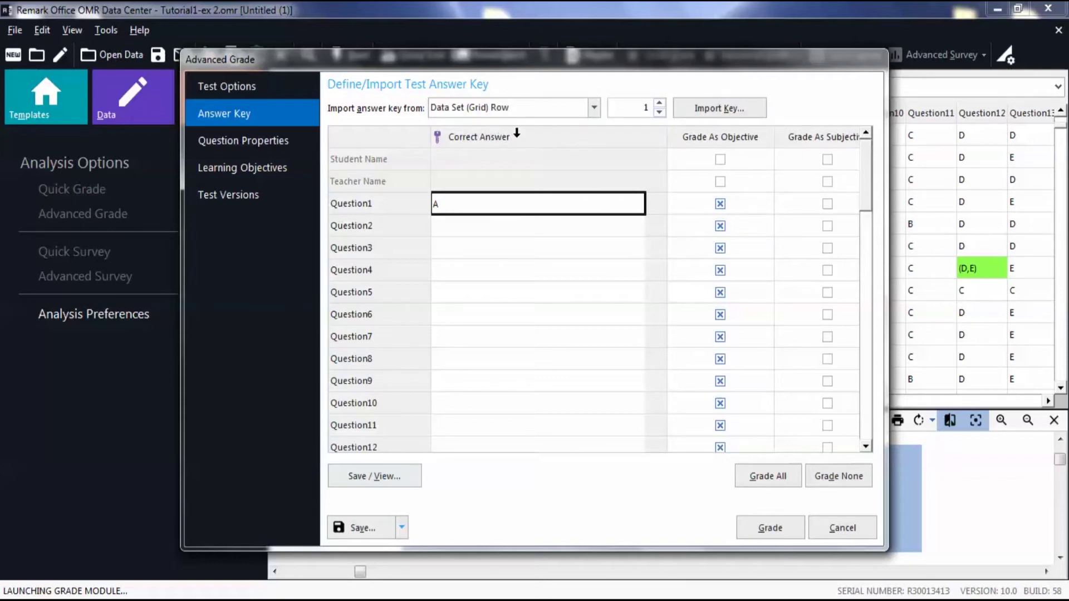
pyautogui.click(691, 118)
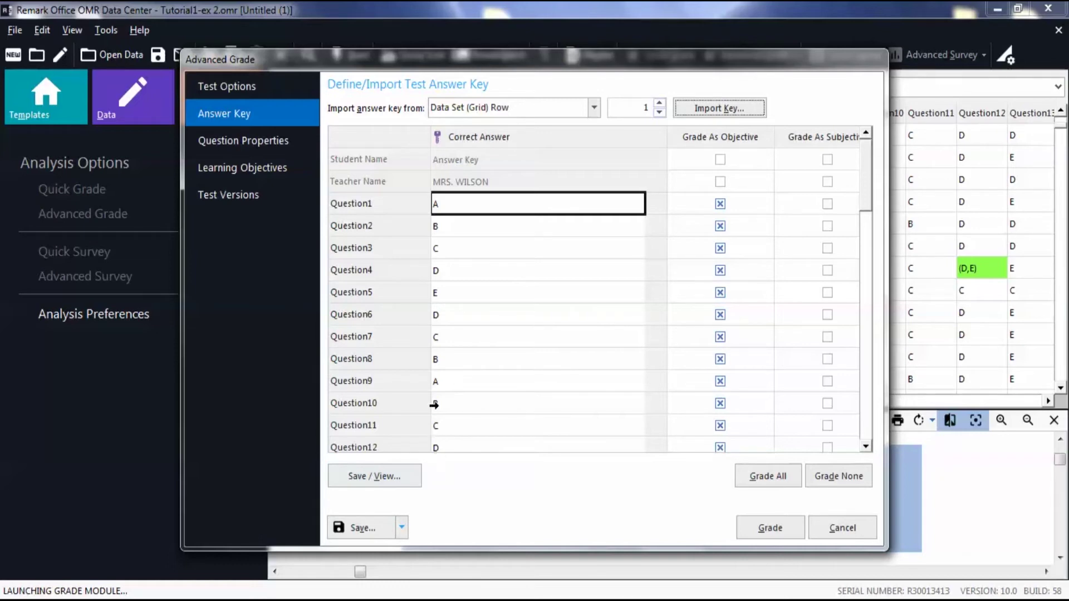
# - Show Question2's properties and start its question text with 'This is the second ques'
pyautogui.click(283, 141)
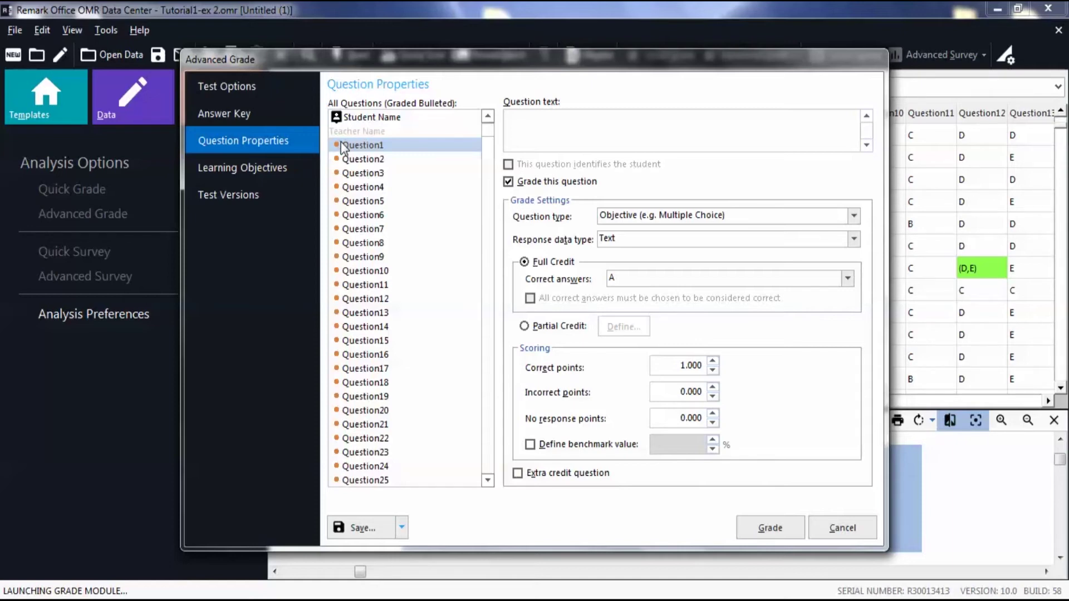
pyautogui.click(369, 159)
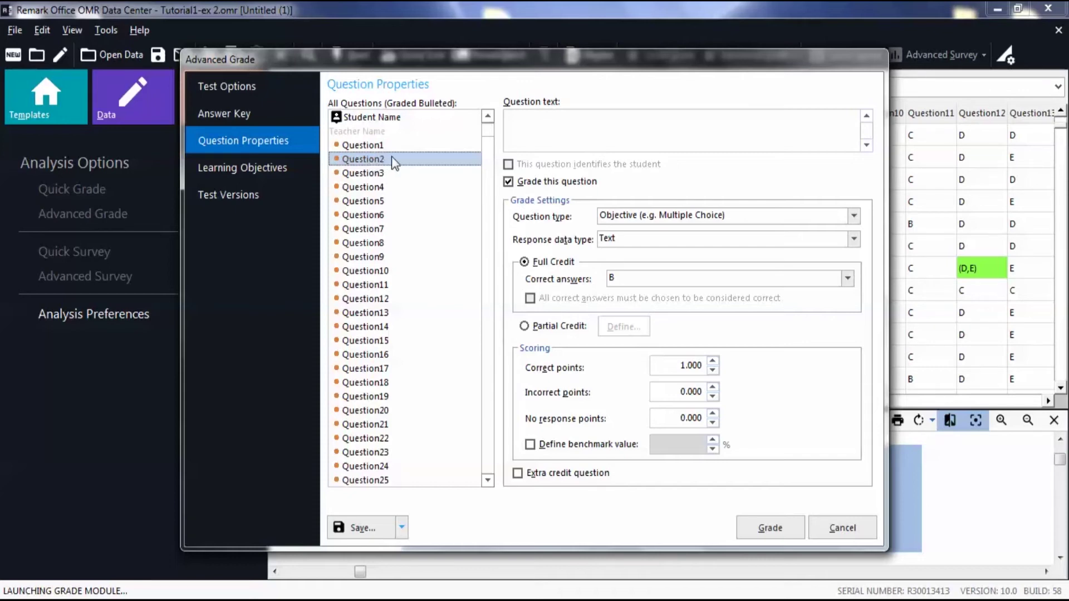
pyautogui.click(524, 137)
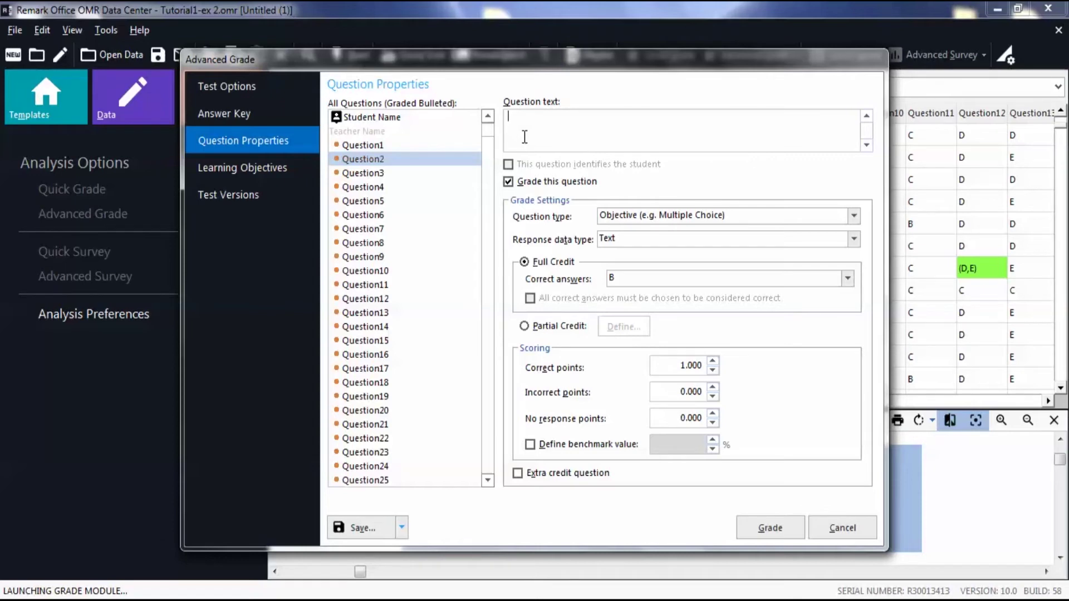
pyautogui.write('This is the second quest')
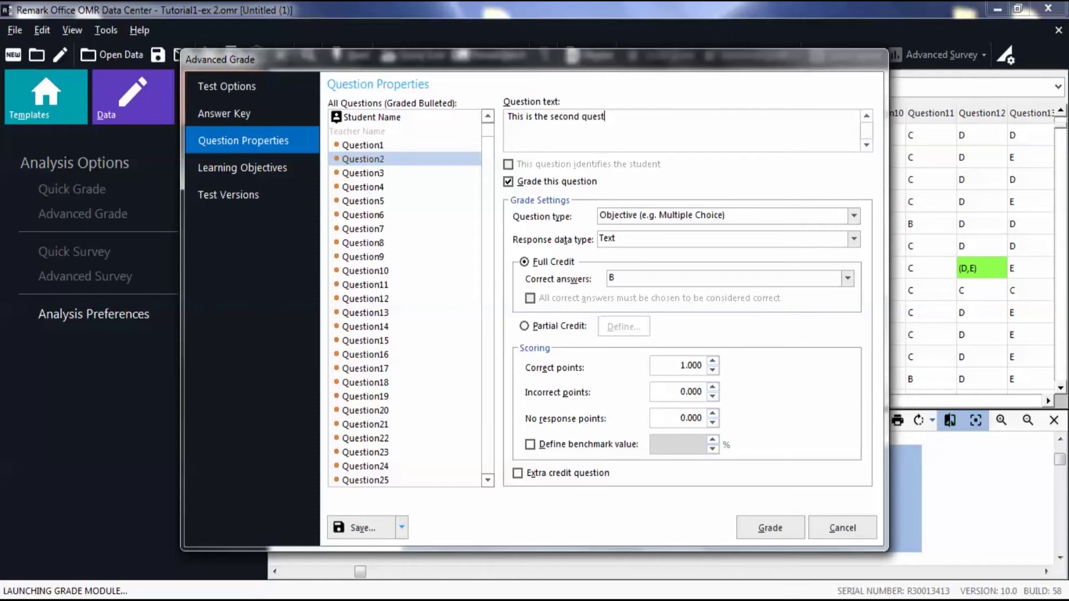
# - Complete Question2's text so it reads 'This is the second question.'
pyautogui.write('ion.')
pyautogui.click(524, 326)
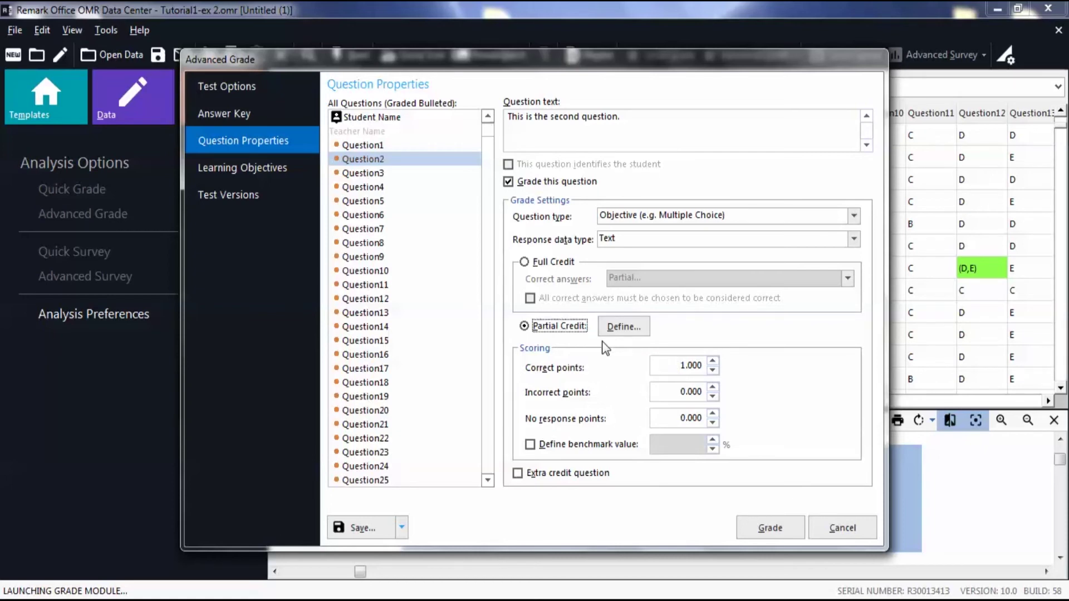
pyautogui.click(525, 262)
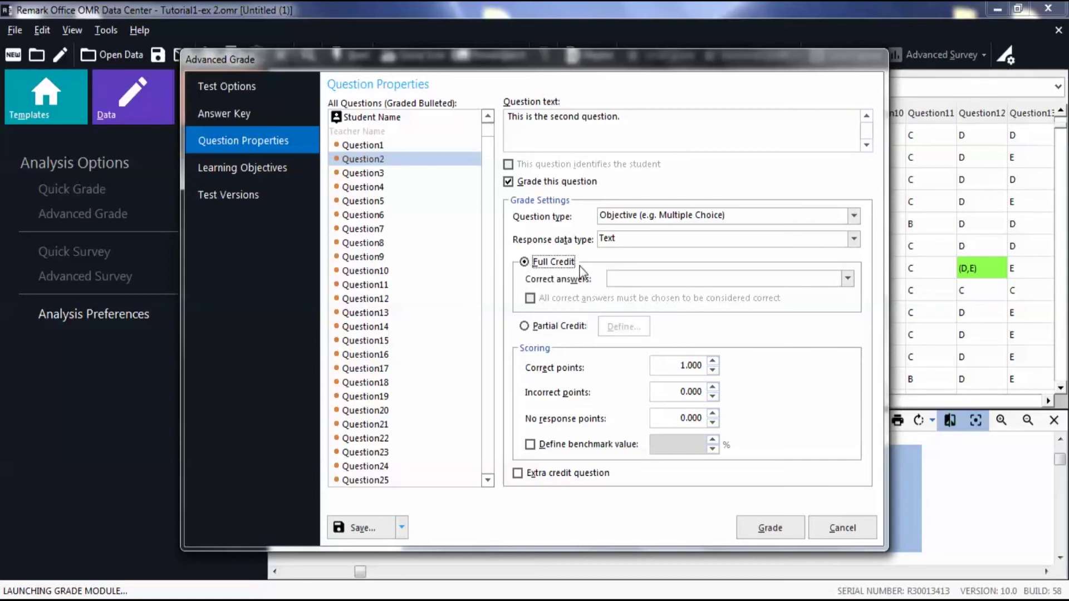
pyautogui.click(846, 282)
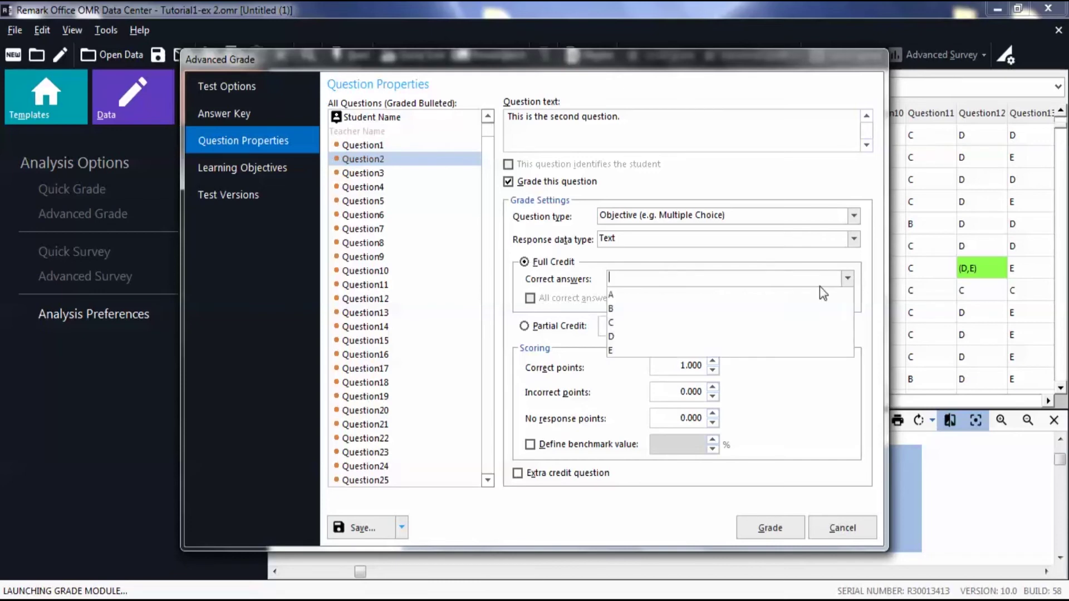
pyautogui.click(621, 308)
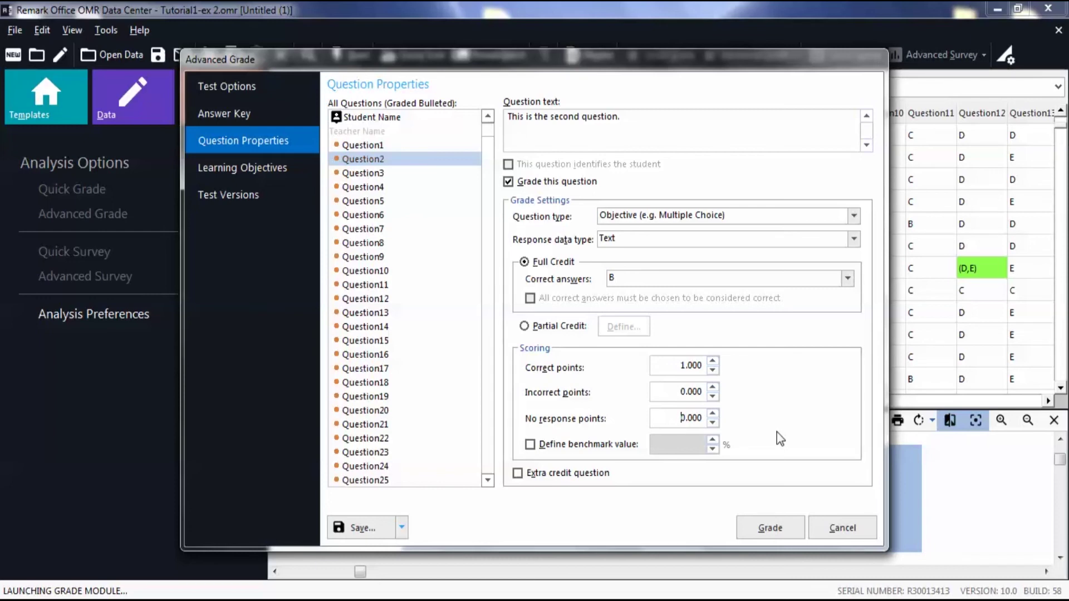
# - Define a 75% benchmark value for Question2, then start grading the test
pyautogui.click(530, 445)
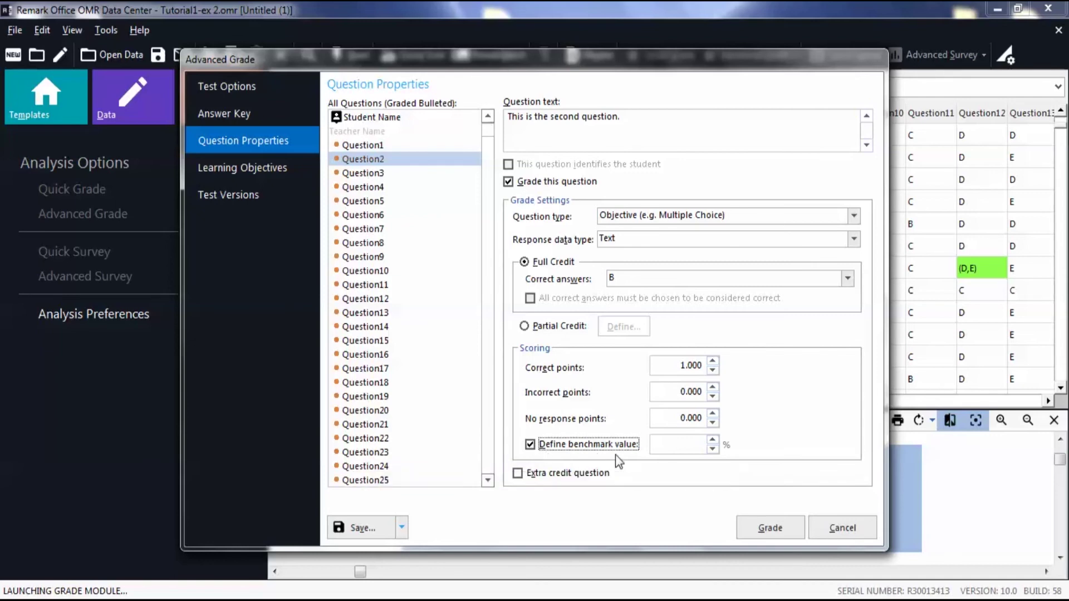
pyautogui.click(674, 445)
pyautogui.write('75')
pyautogui.click(756, 533)
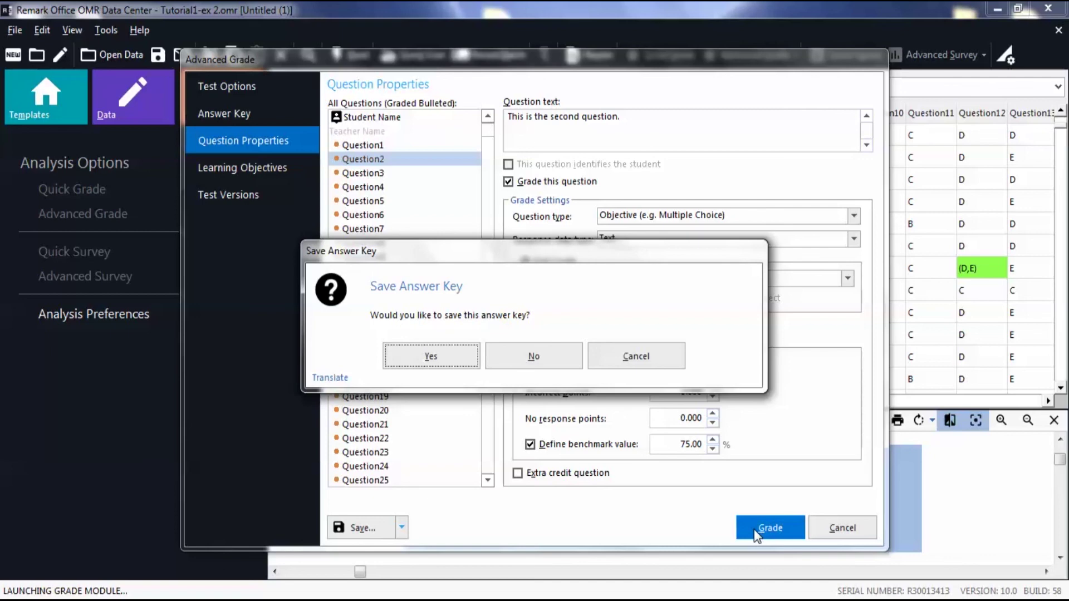
# - Decline saving the answer key so grading produces the 101 Student Statistics report
pyautogui.click(566, 362)
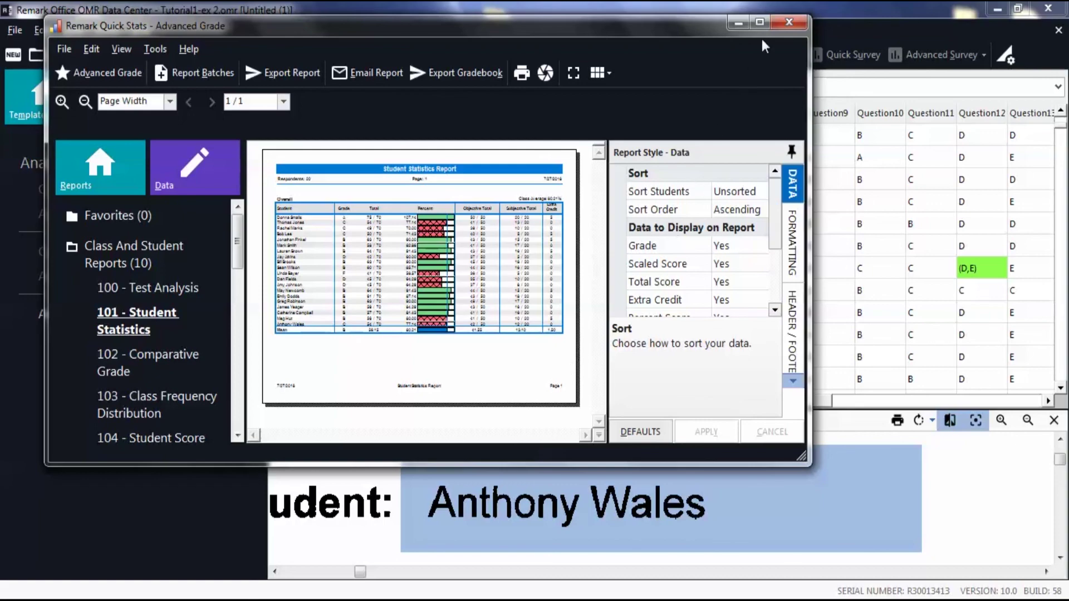
# - Maximize Remark Quick Stats to show the Student Statistics Report (20 respondents, 80.21% average)
pyautogui.click(760, 23)
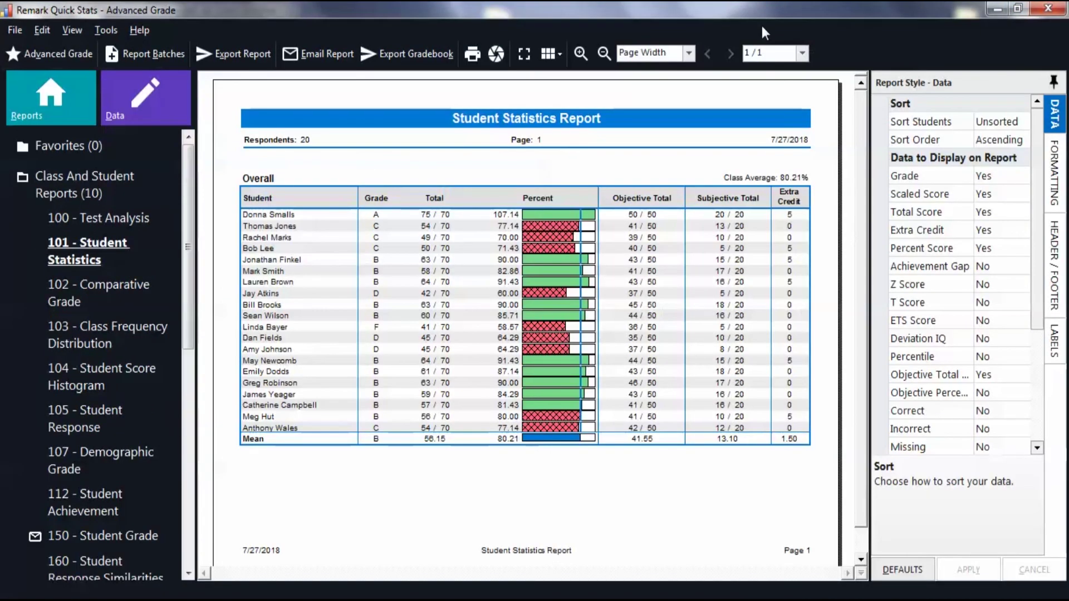